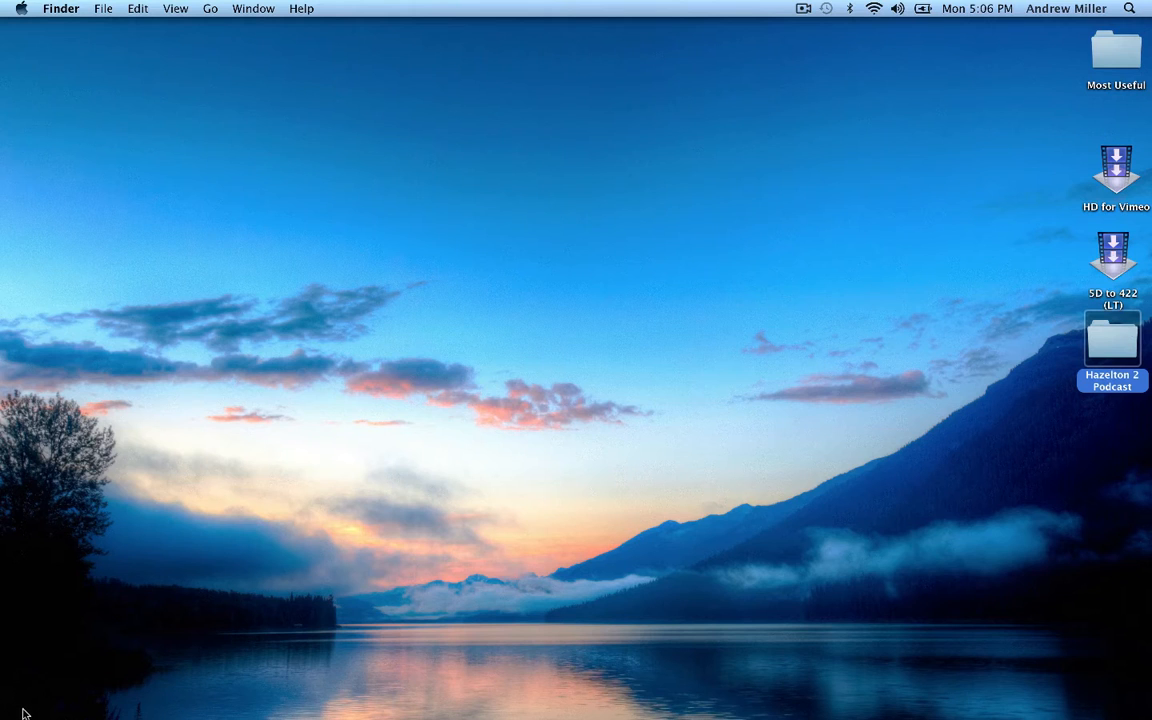
pyautogui.moveTo(22, 714)
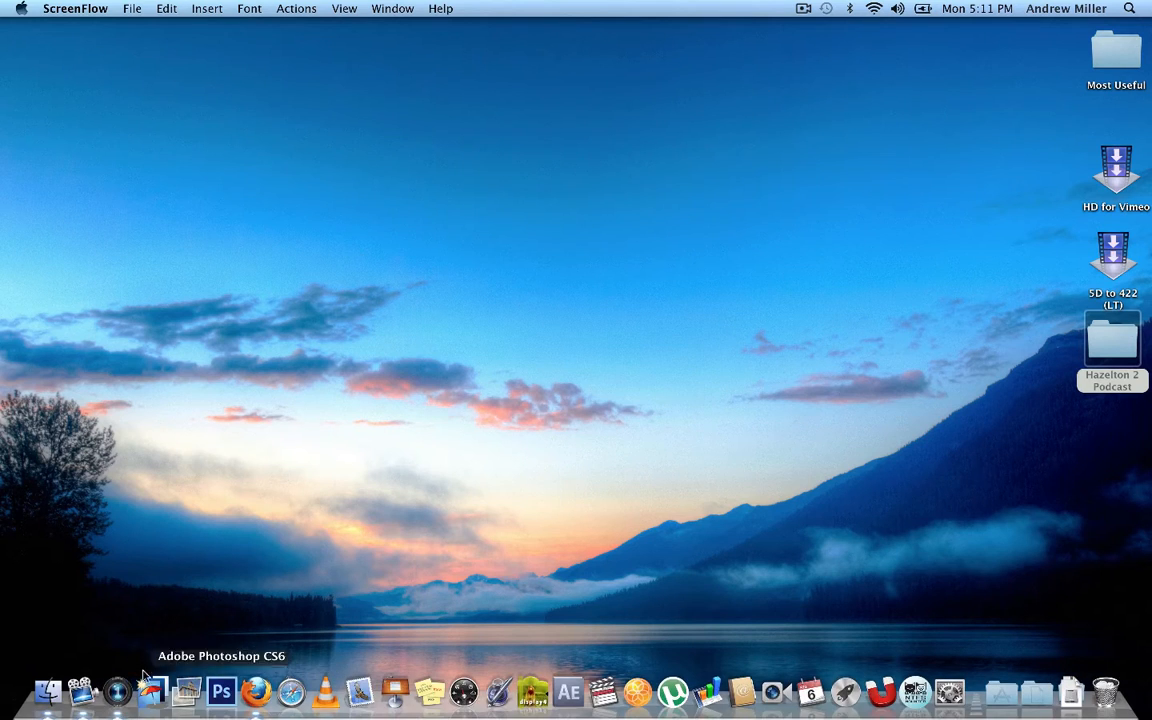
pyautogui.click(117, 688)
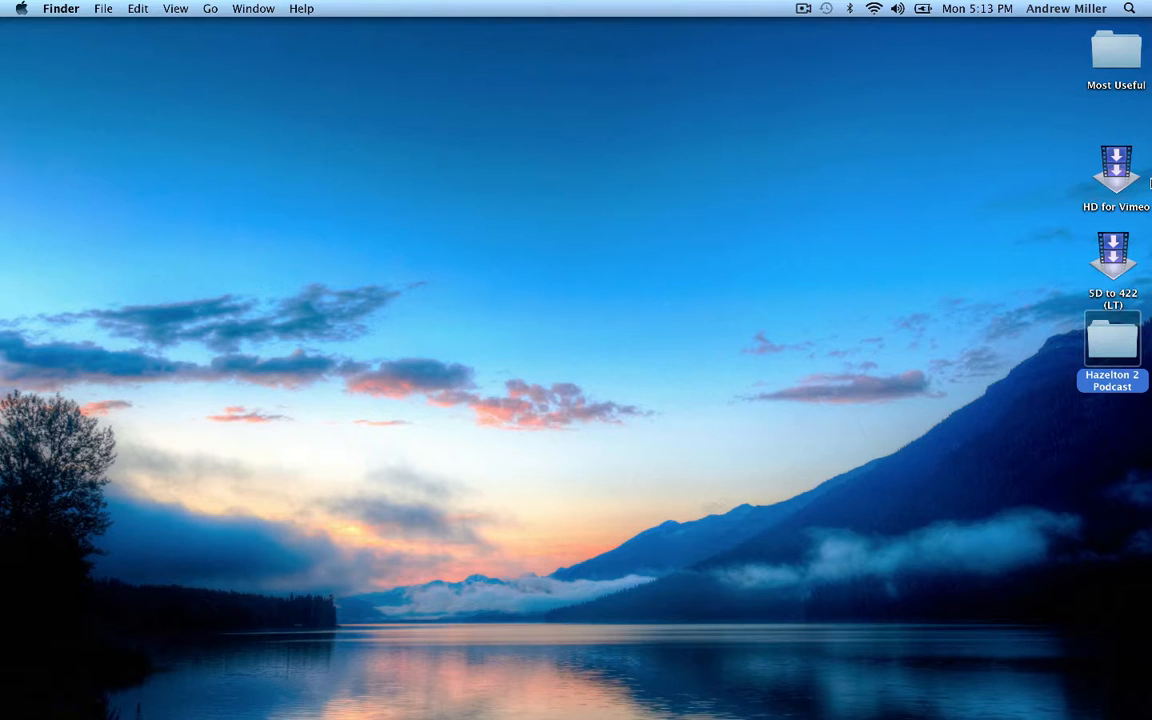
# Open the "some shoreline" folder and load its five bracketed TIFF files into Photomatix Pro, merging them for HDR processing.
pyautogui.moveTo(985, 712)
pyautogui.click(978, 640)
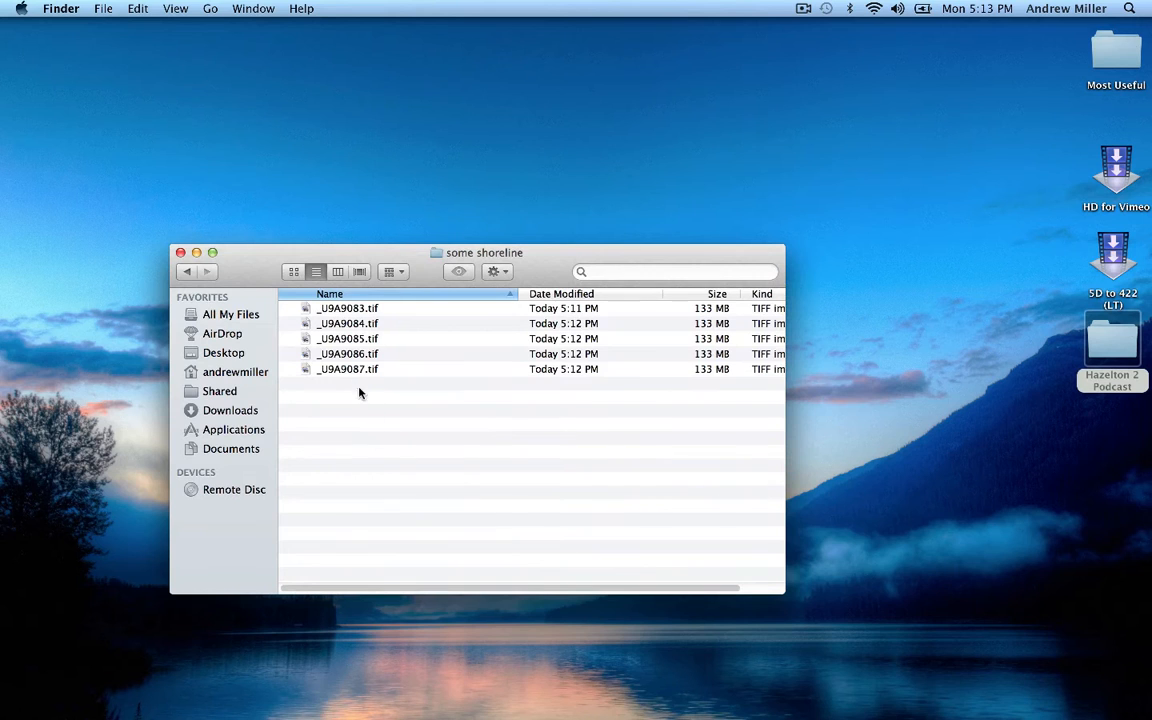
pyautogui.moveTo(360, 393); pyautogui.dragTo(150, 698)
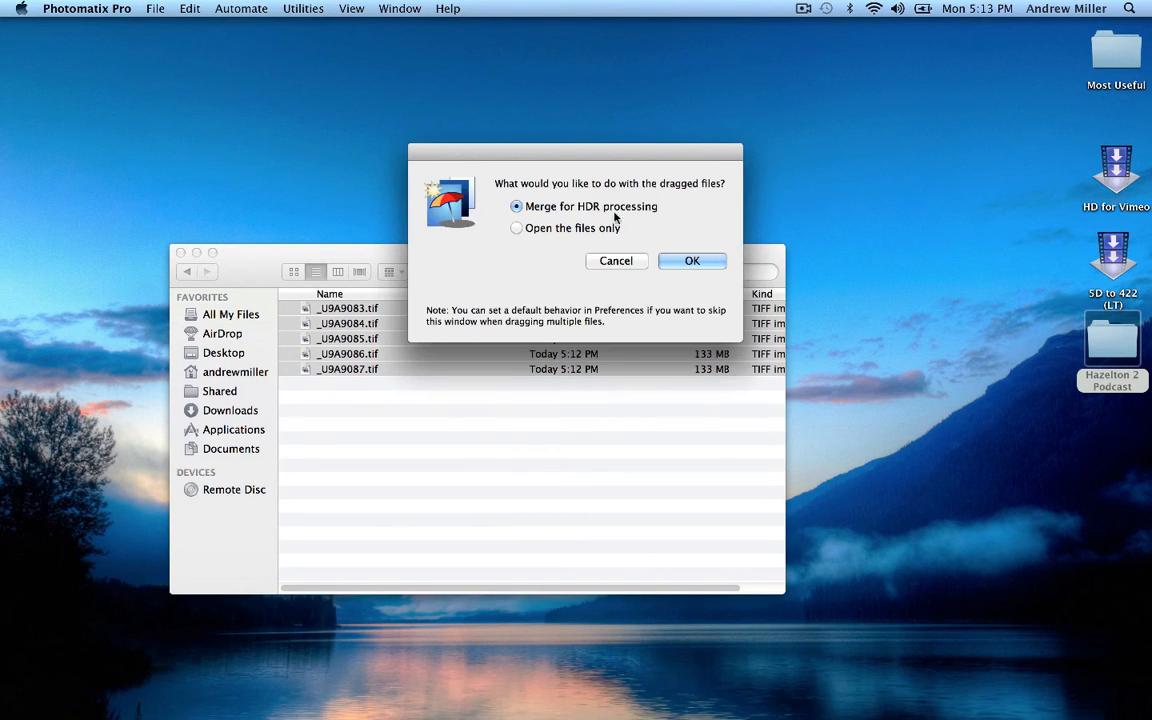
pyautogui.click(689, 261)
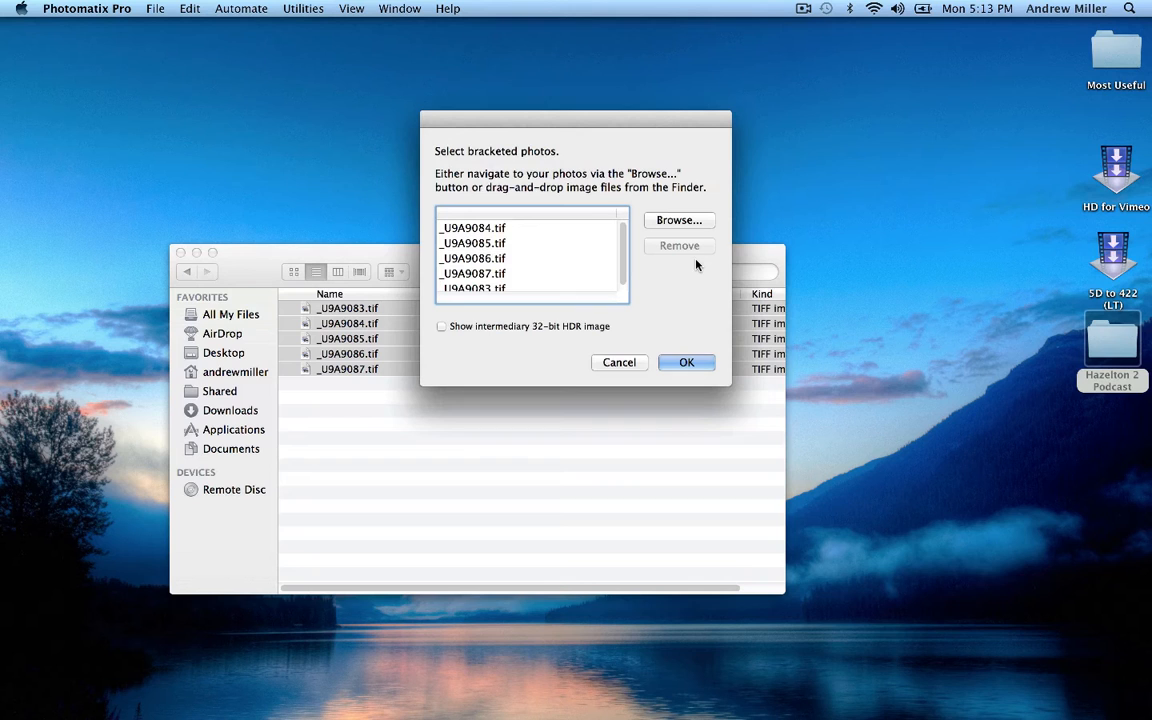
pyautogui.click(687, 362)
# Preprocess the bracketed photos with source alignment off, automatic ghost removal on at High detection, and noise reduction off.
pyautogui.click(464, 104)
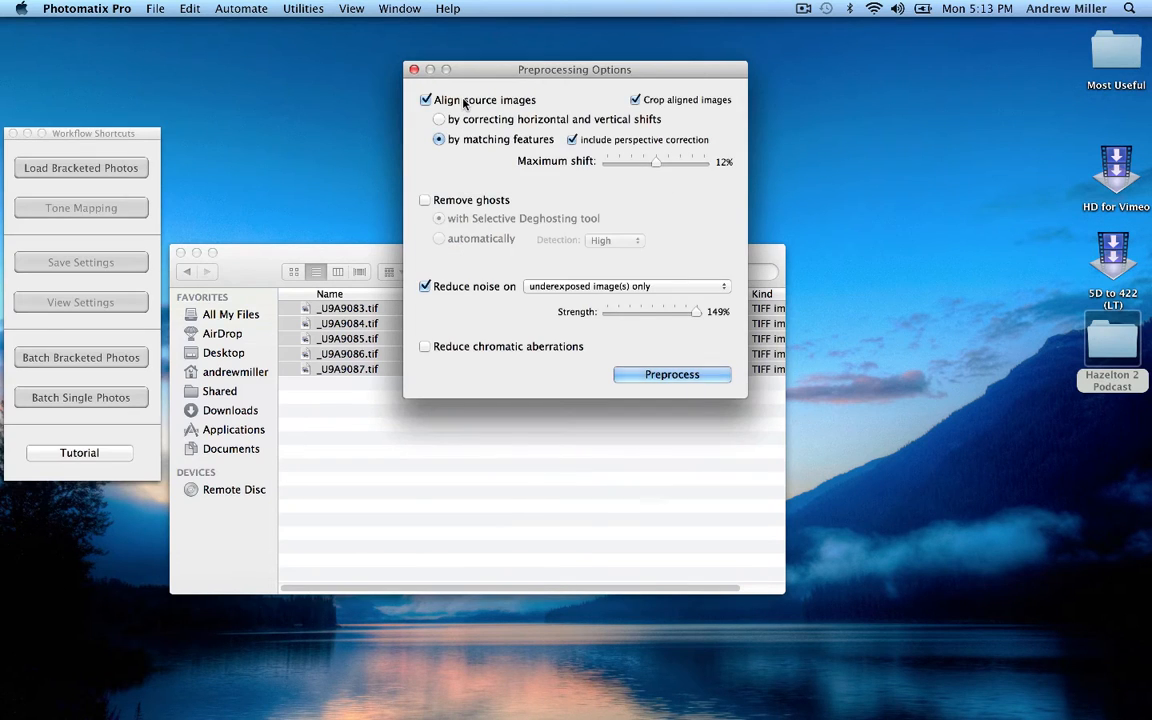
pyautogui.click(464, 103)
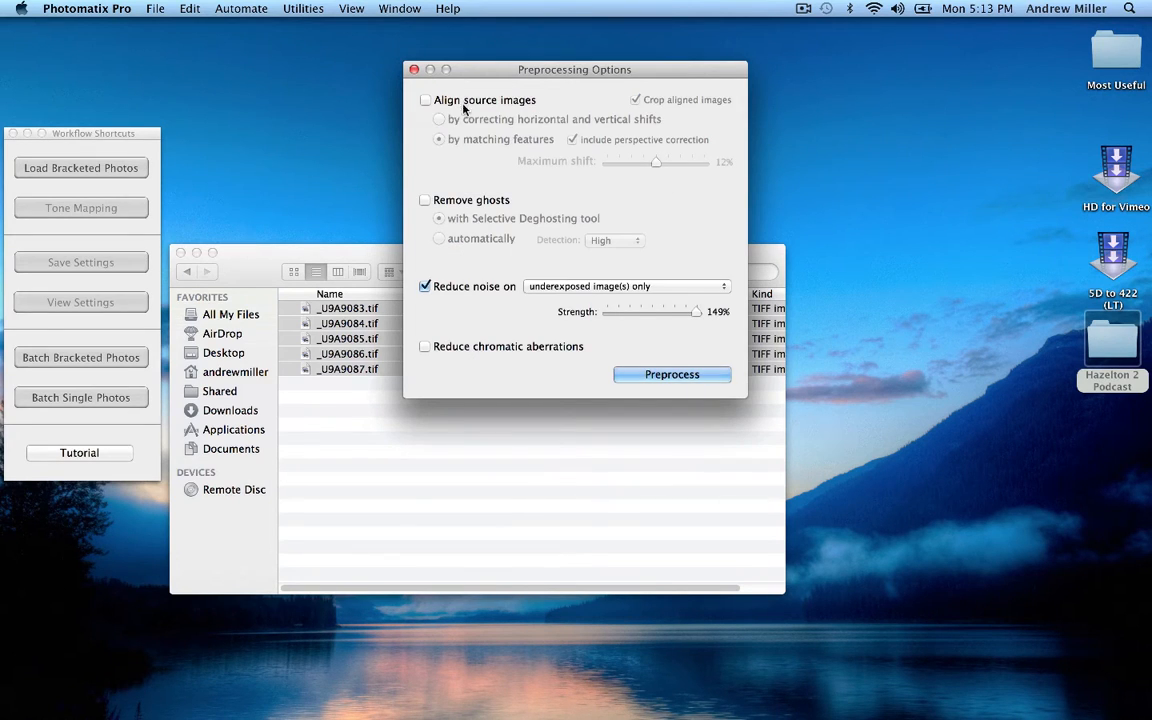
pyautogui.click(462, 201)
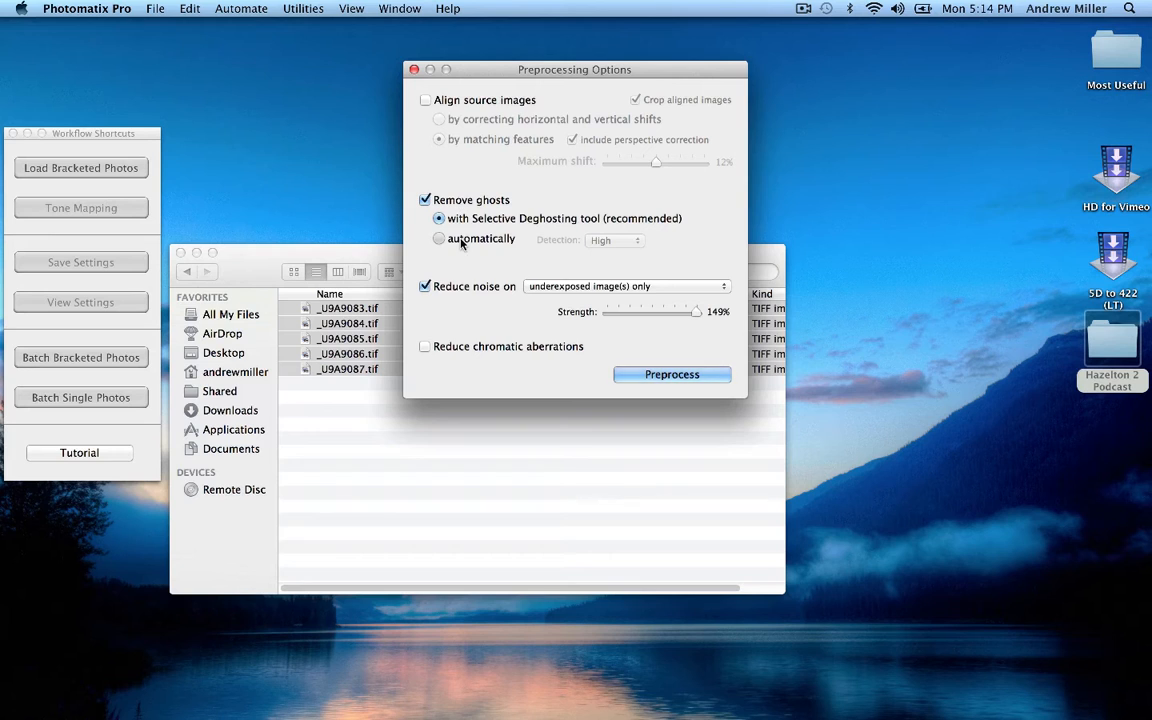
pyautogui.click(462, 240)
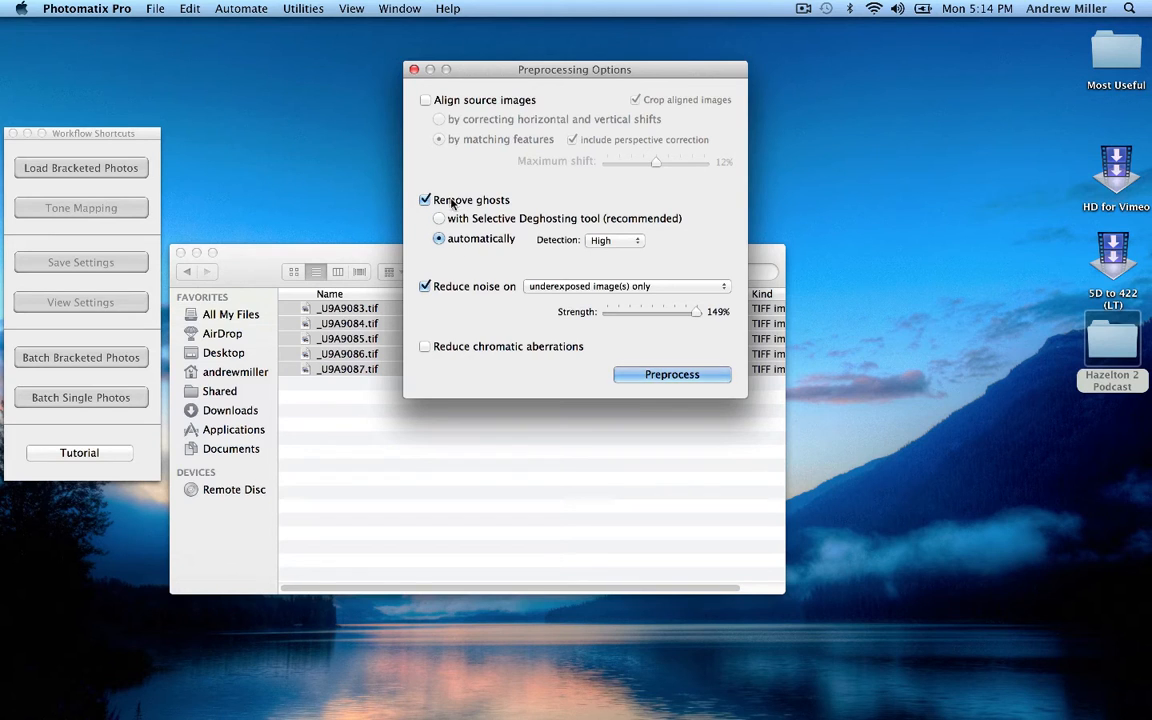
pyautogui.click(425, 287)
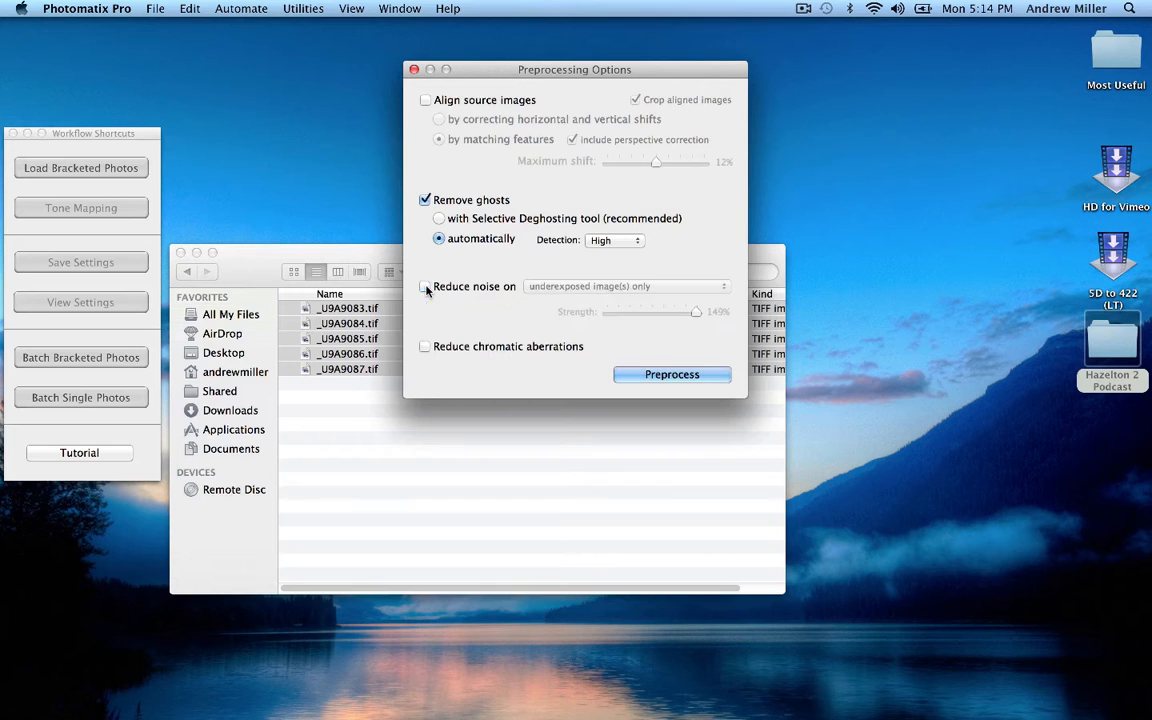
pyautogui.click(668, 376)
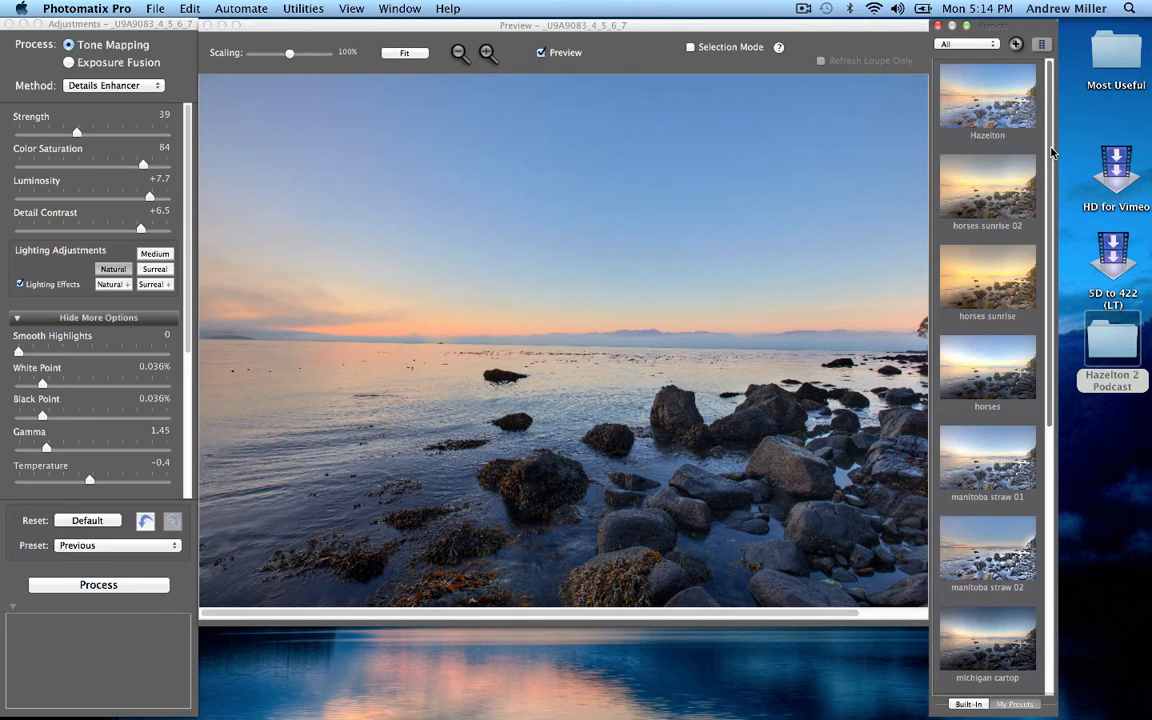
# Browse the preset thumbnails and try horses sunrise, horses sunrise 02, Hazelton, horses, michigan cartop and surreal 3 on the image.
pyautogui.scroll(-5, 1037, 263)
pyautogui.scroll(-3, 1037, 263)
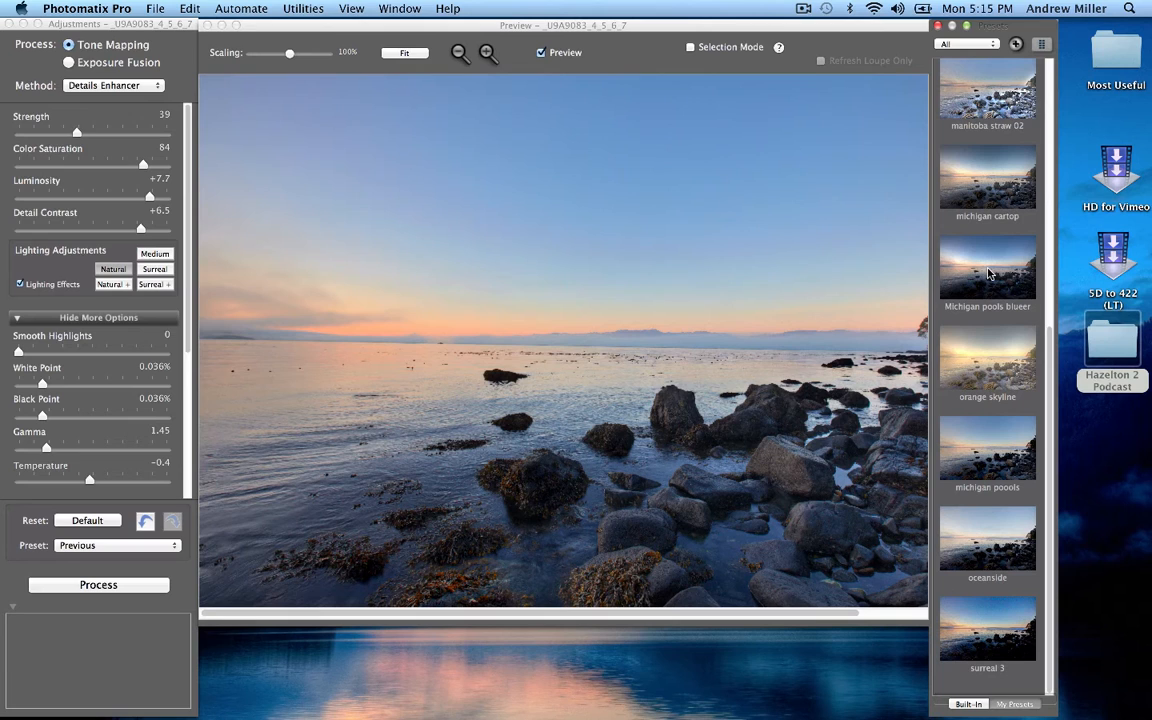
pyautogui.click(1014, 704)
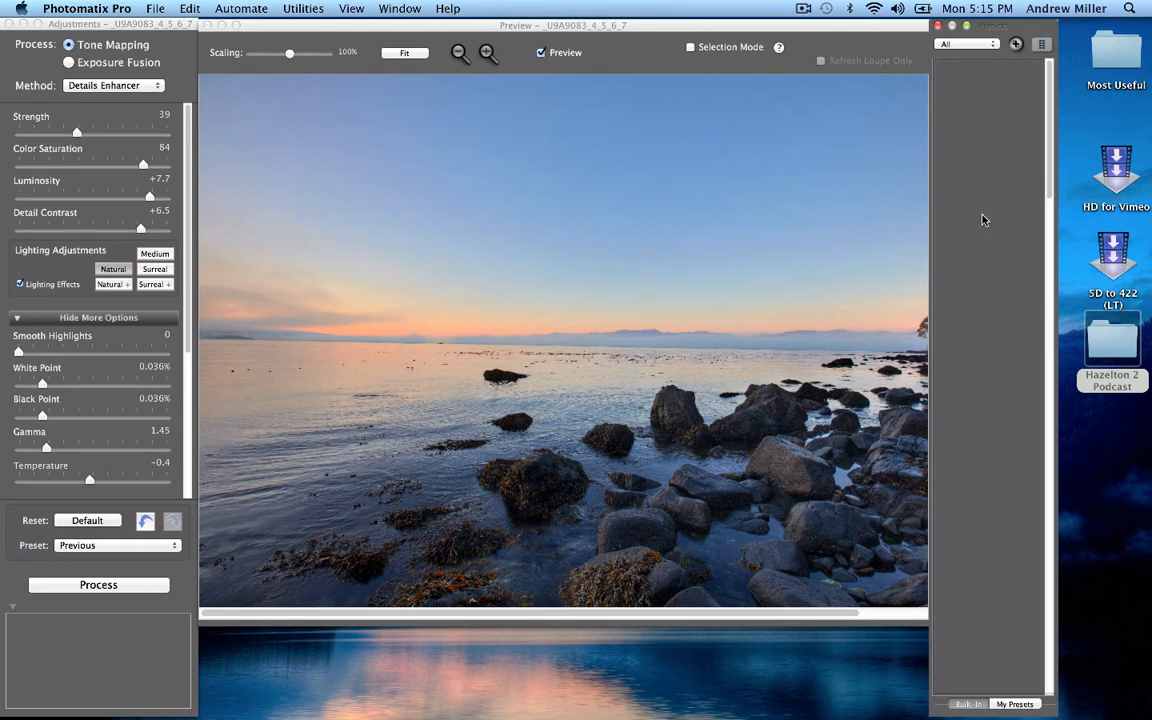
pyautogui.click(1016, 705)
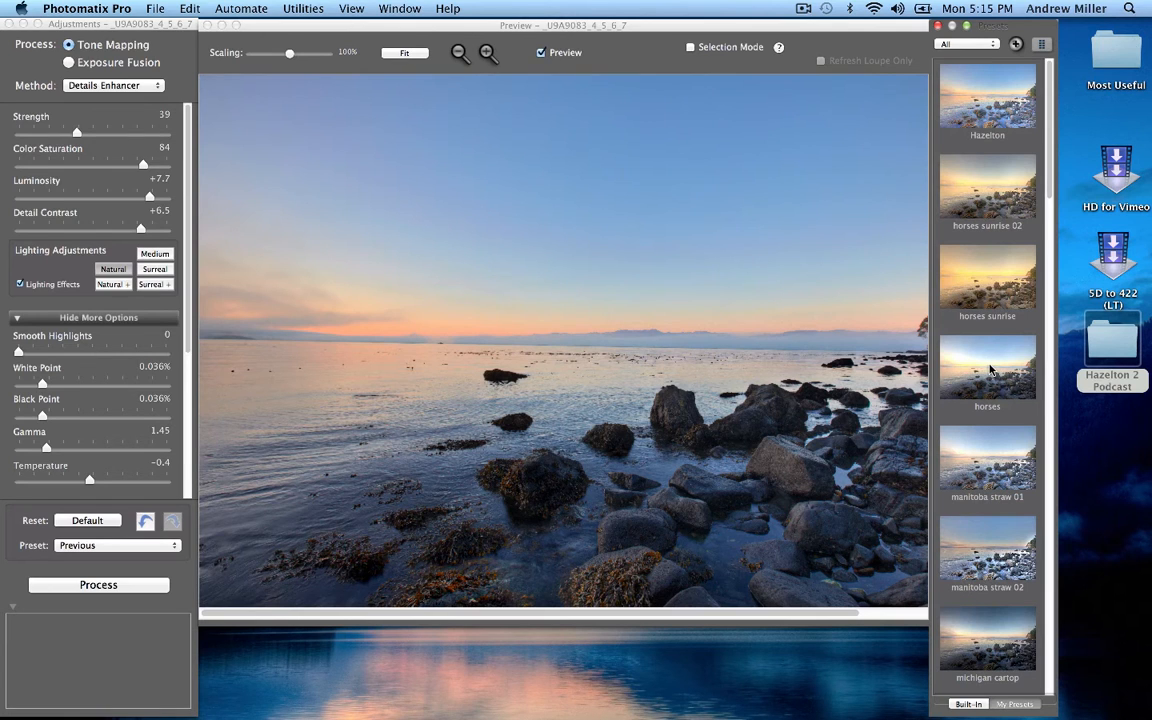
pyautogui.click(968, 288)
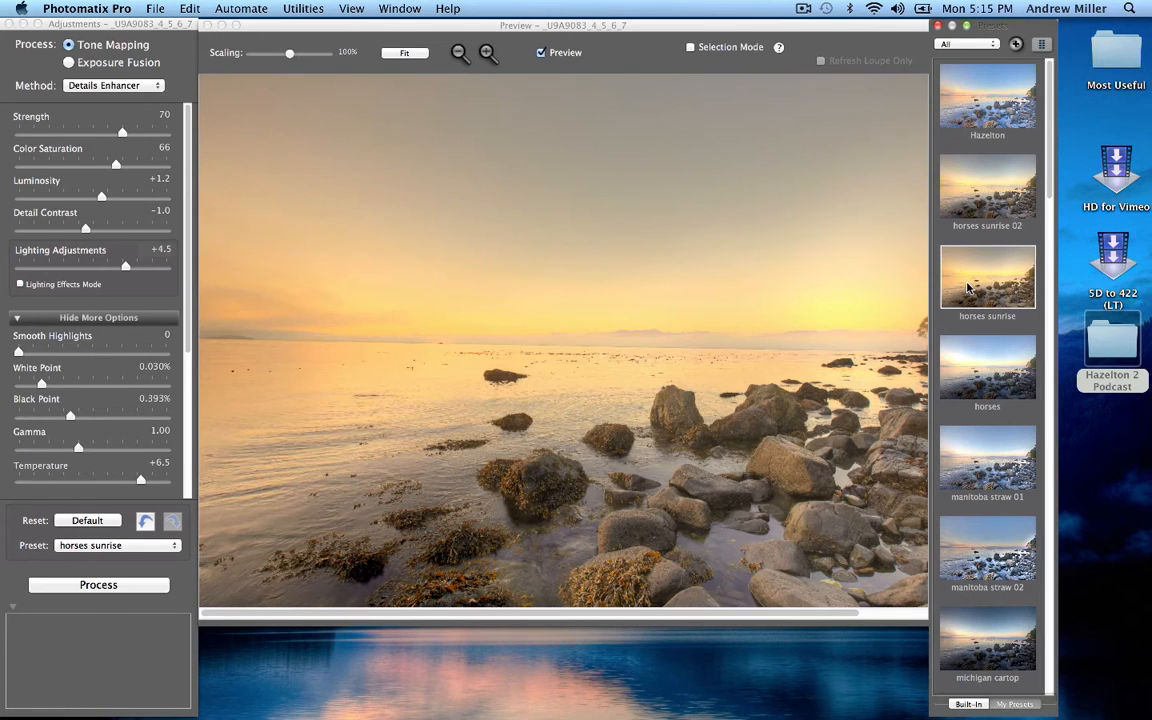
pyautogui.click(978, 163)
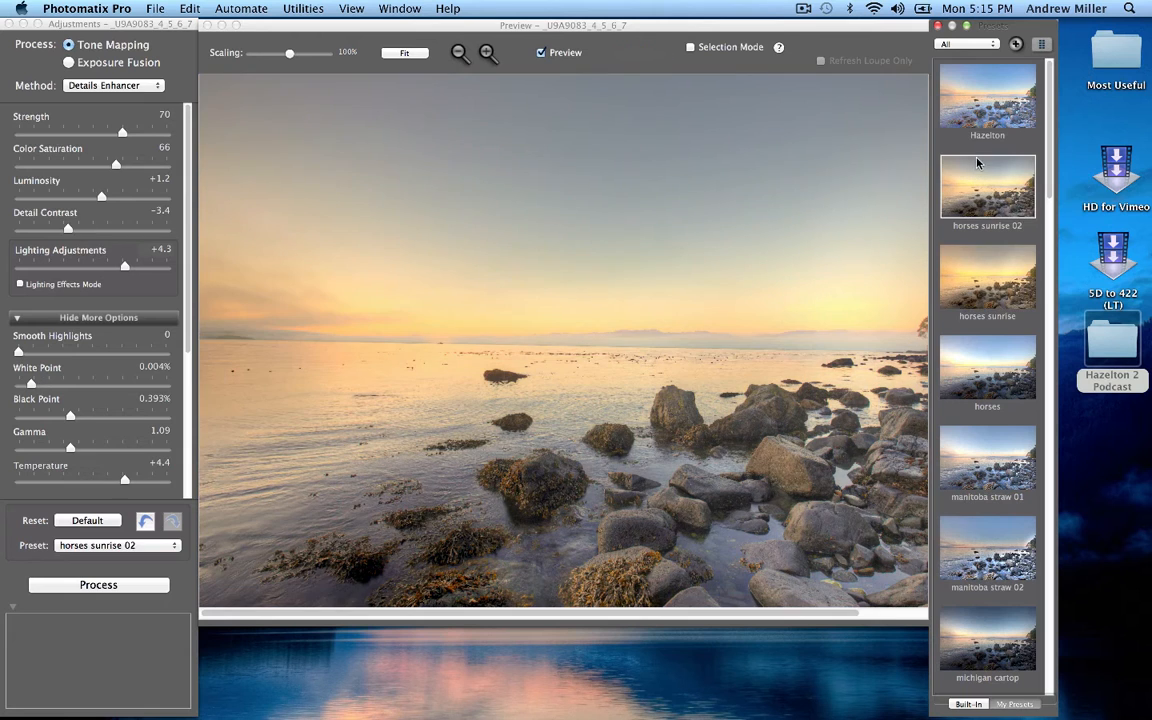
pyautogui.click(985, 105)
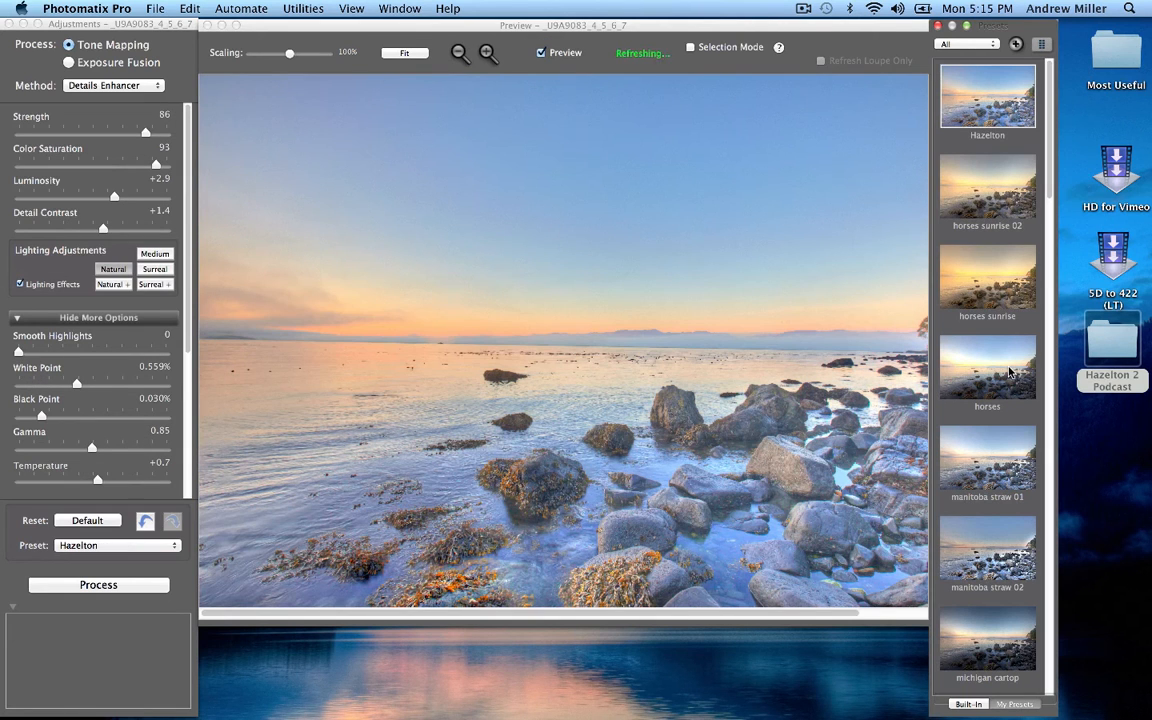
pyautogui.click(1010, 372)
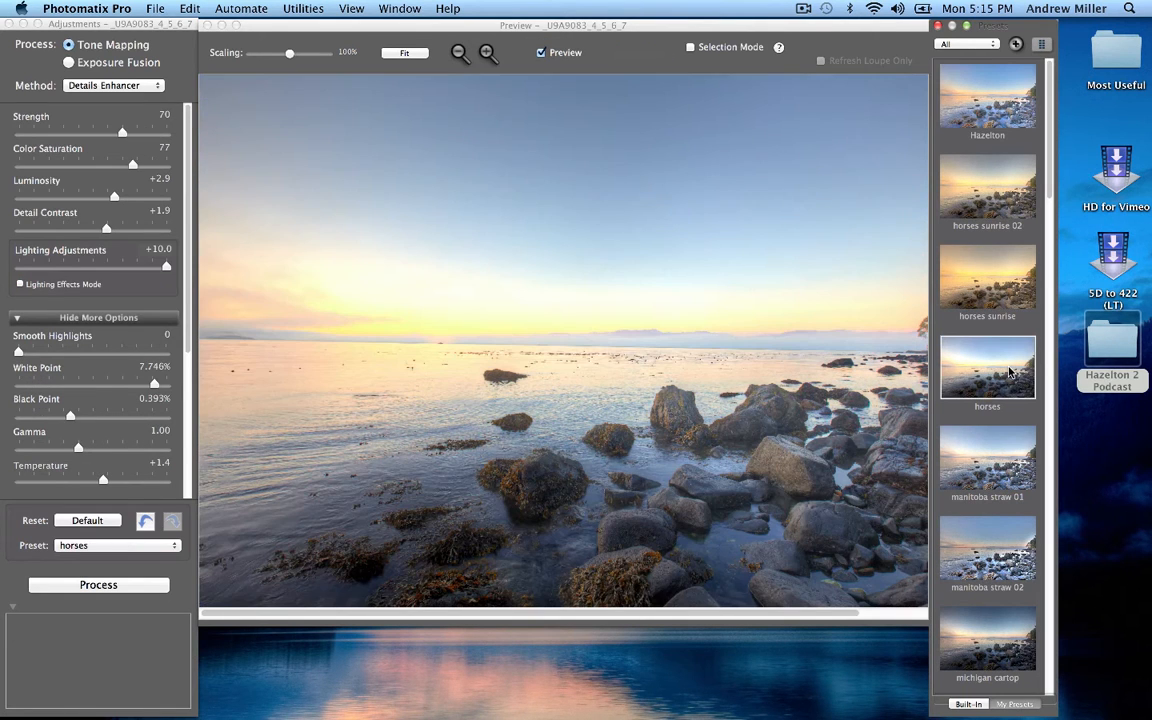
pyautogui.click(1008, 643)
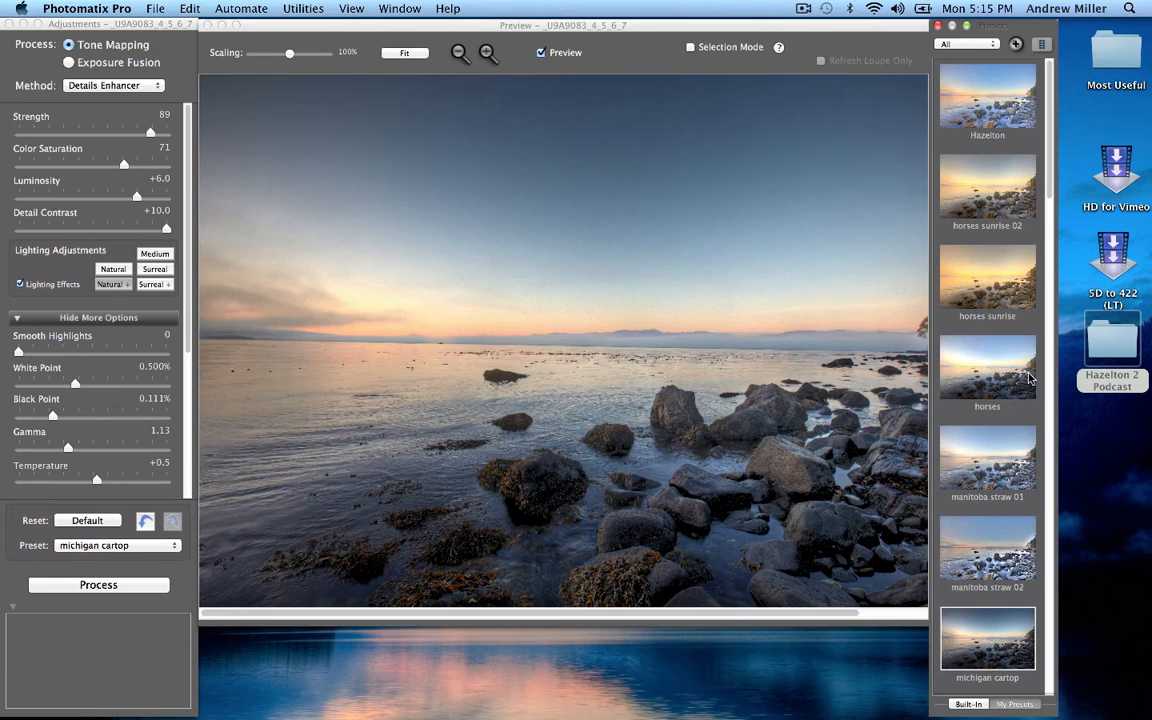
pyautogui.moveTo(1050, 180); pyautogui.dragTo(1072, 308)
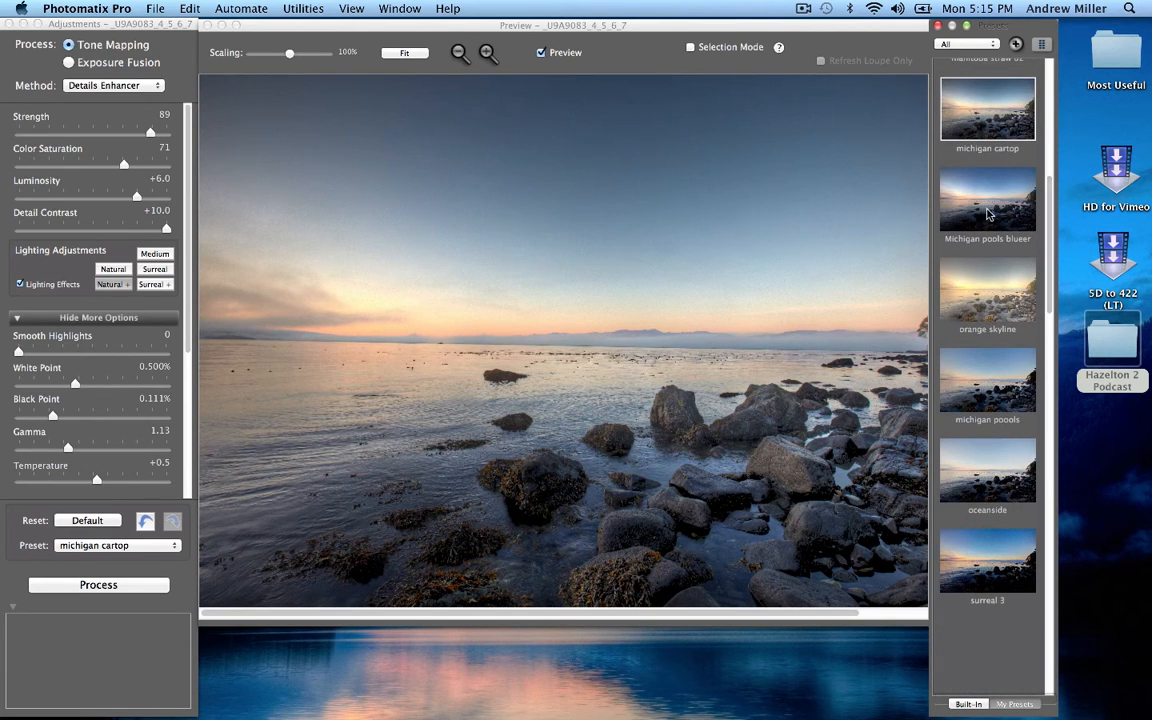
pyautogui.click(967, 182)
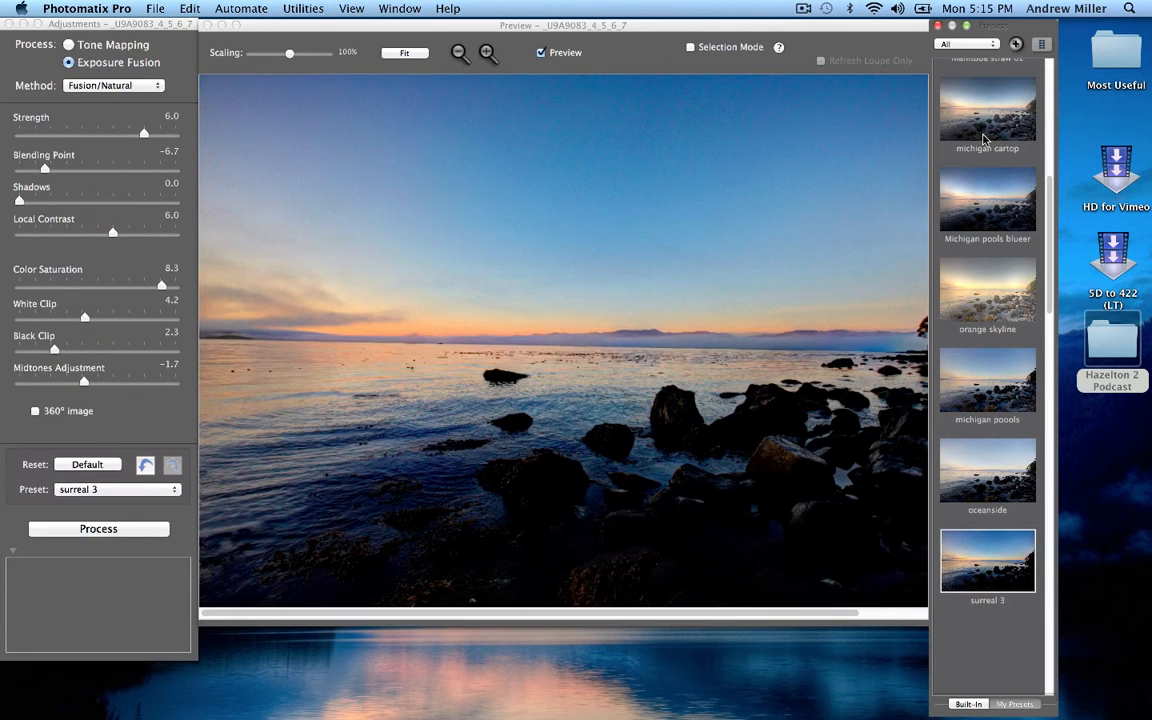
# Apply the michigan cartop preset to the shoreline image and set Color Saturation to 95.
pyautogui.click(984, 132)
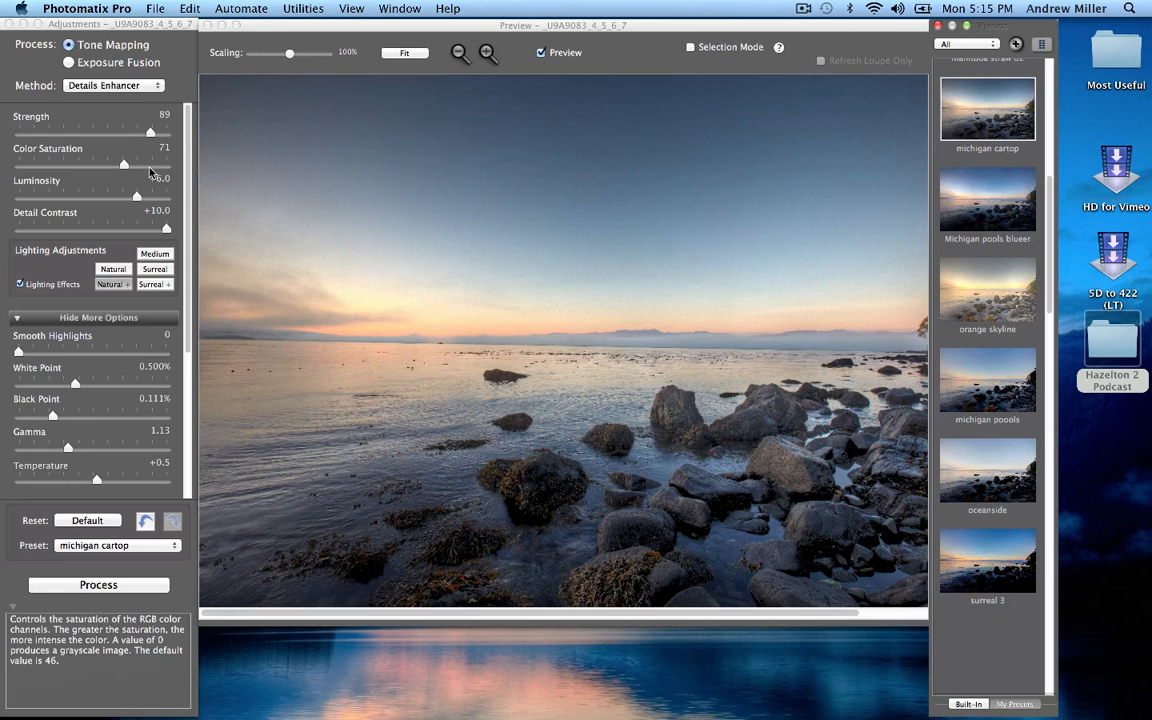
pyautogui.moveTo(124, 165); pyautogui.dragTo(163, 166)
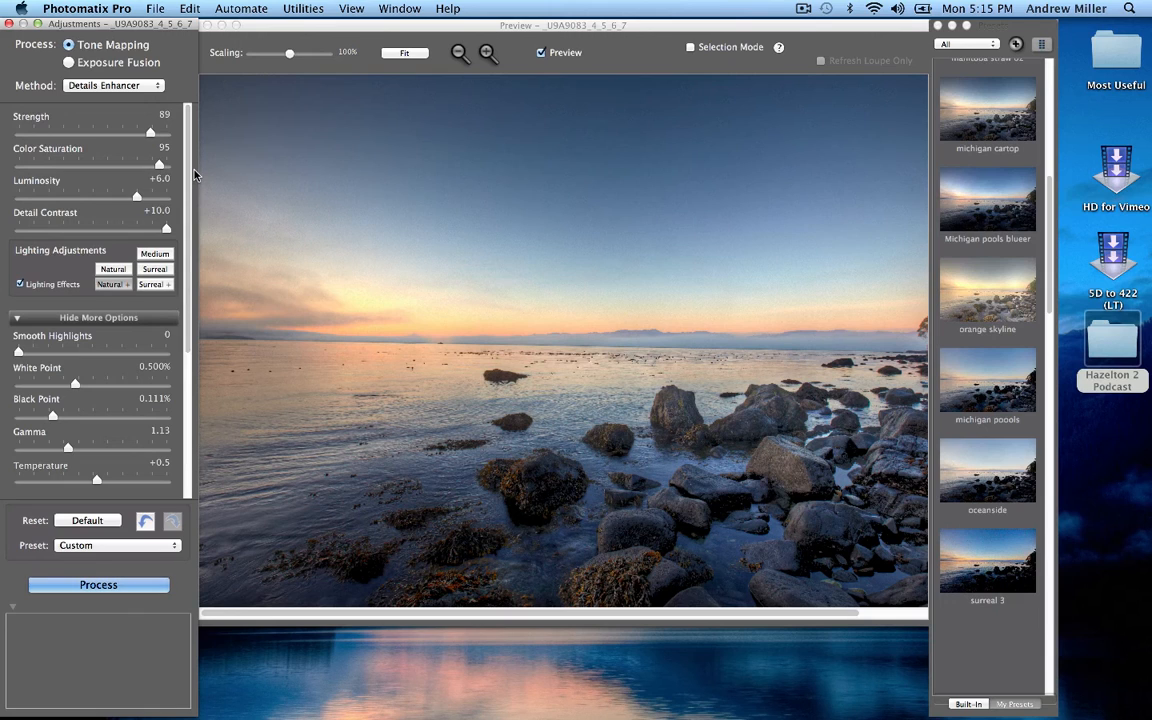
# Compare the image with Lighting Effects mode on and off, trying a Lighting Adjustments value of +5.8 while it is off.
pyautogui.moveTo(103, 258)
pyautogui.moveTo(21, 286)
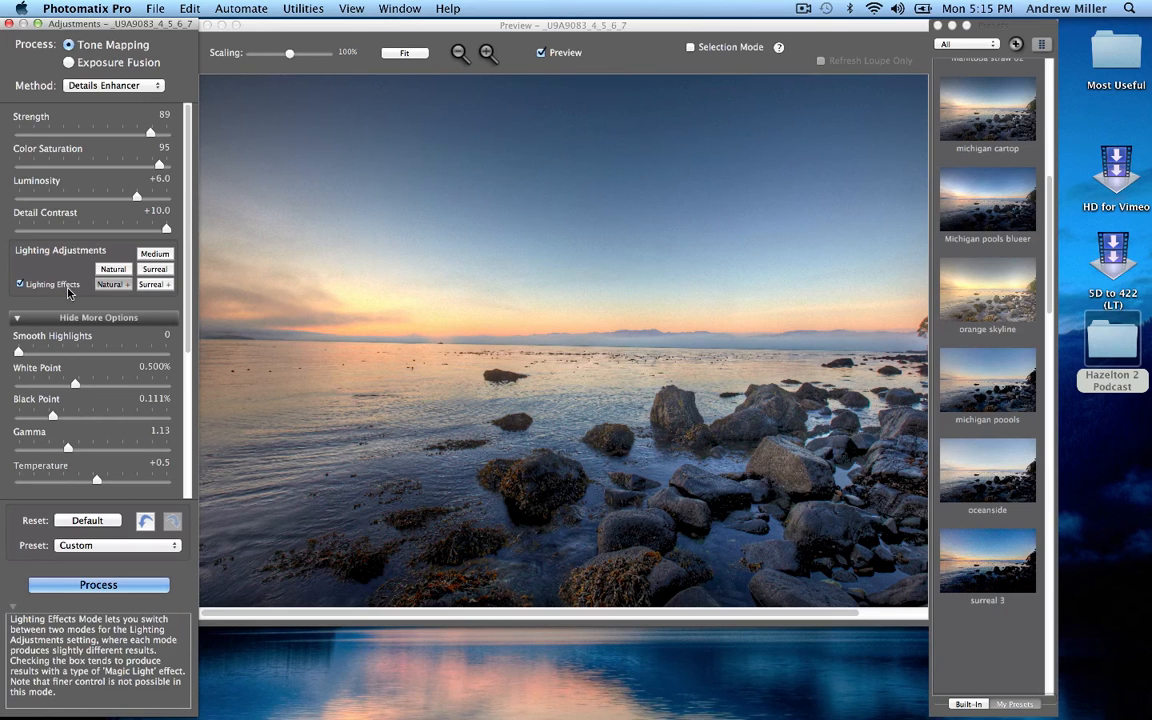
pyautogui.click(35, 288)
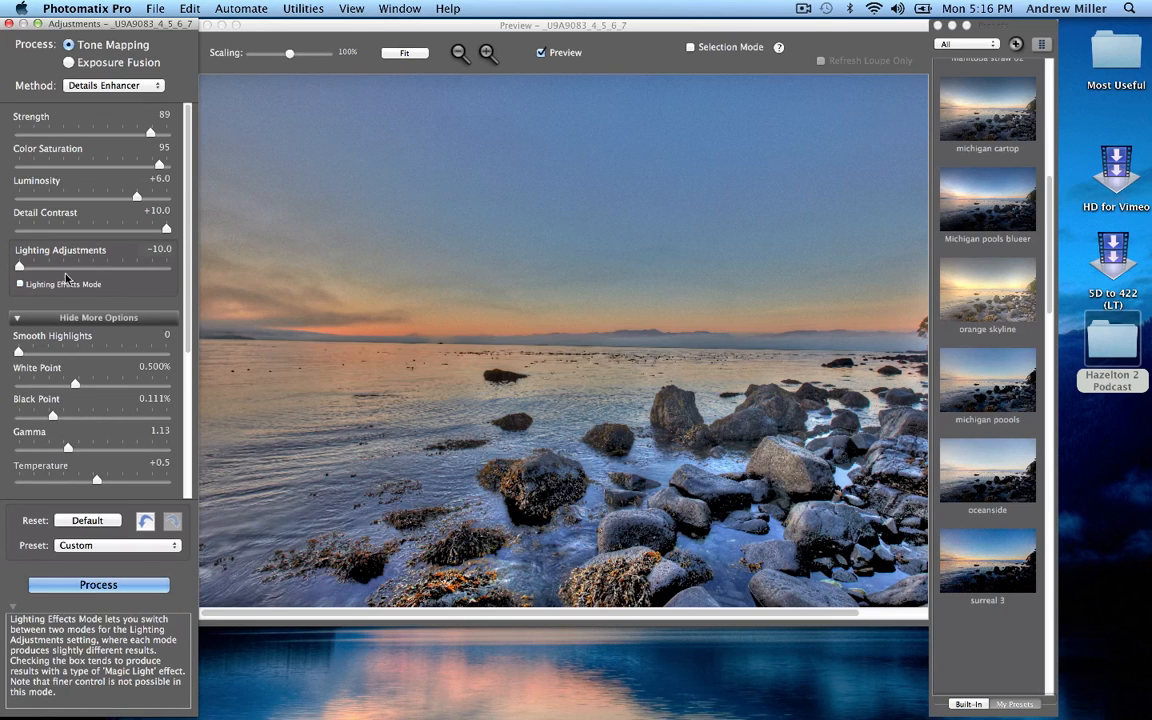
pyautogui.moveTo(19, 270); pyautogui.dragTo(146, 270)
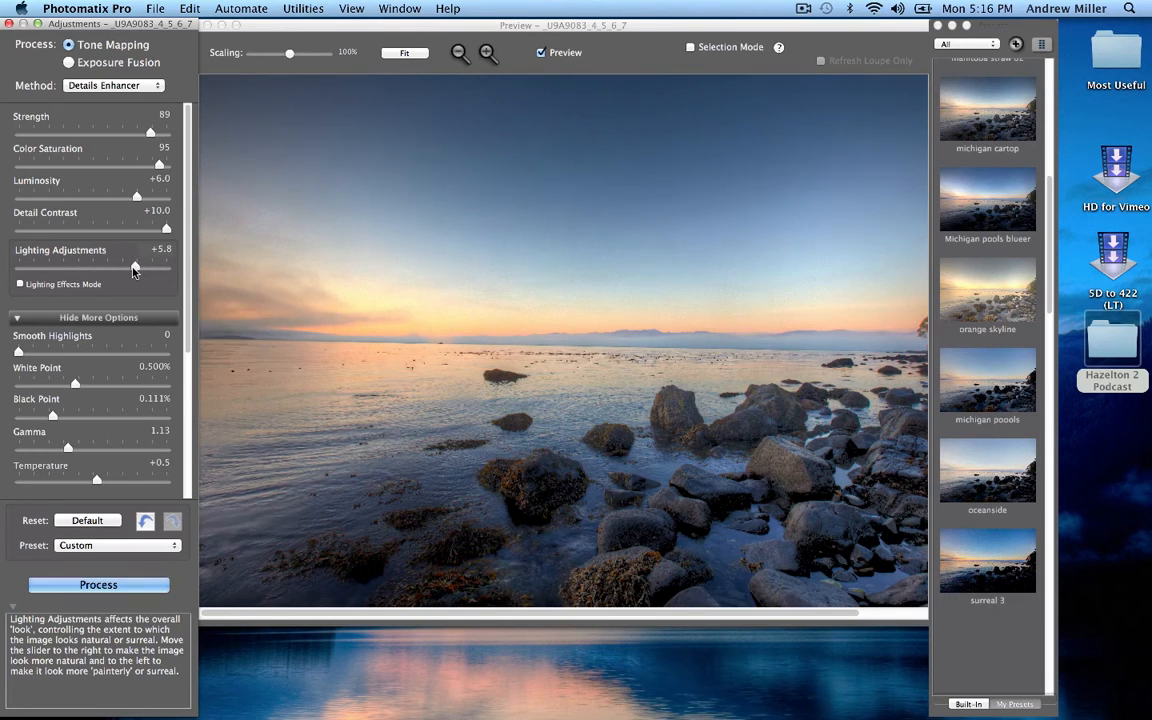
pyautogui.click(20, 284)
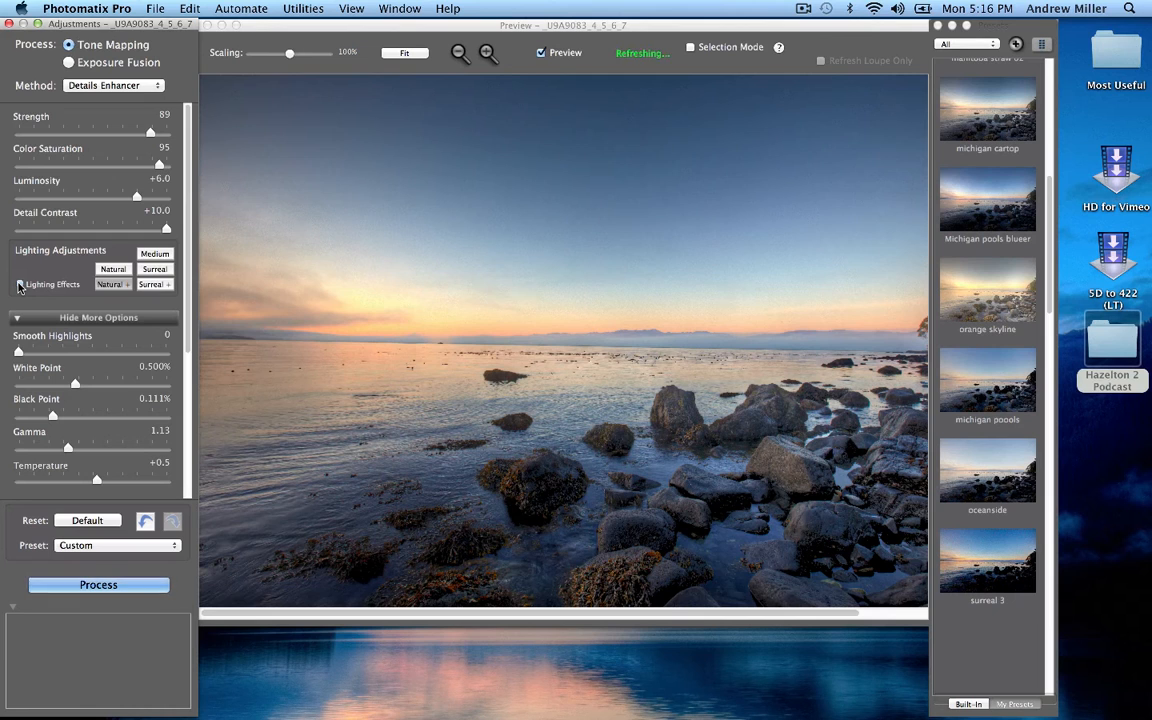
pyautogui.click(20, 284)
pyautogui.click(20, 284)
pyautogui.click(20, 284)
pyautogui.click(20, 284)
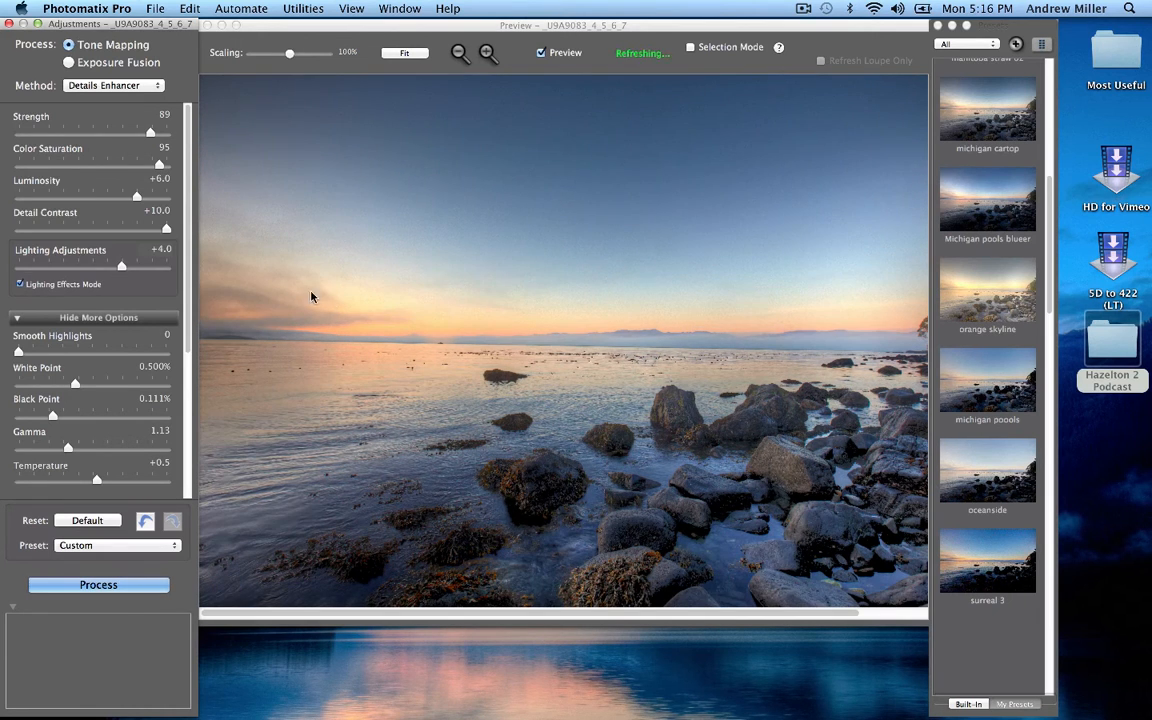
pyautogui.click(50, 286)
pyautogui.click(50, 287)
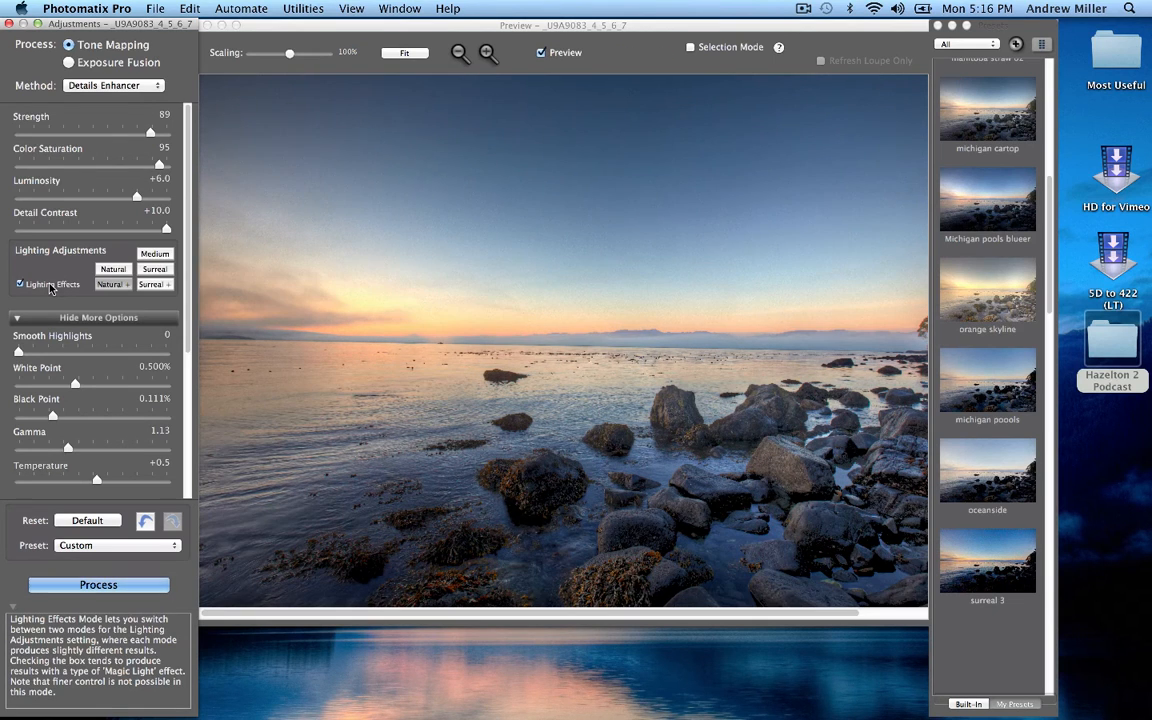
# Set White Point to 0.335%, Black Point to 0.866%, Gamma to 1.02 and Temperature to 0.
pyautogui.moveTo(53, 416); pyautogui.dragTo(90, 388)
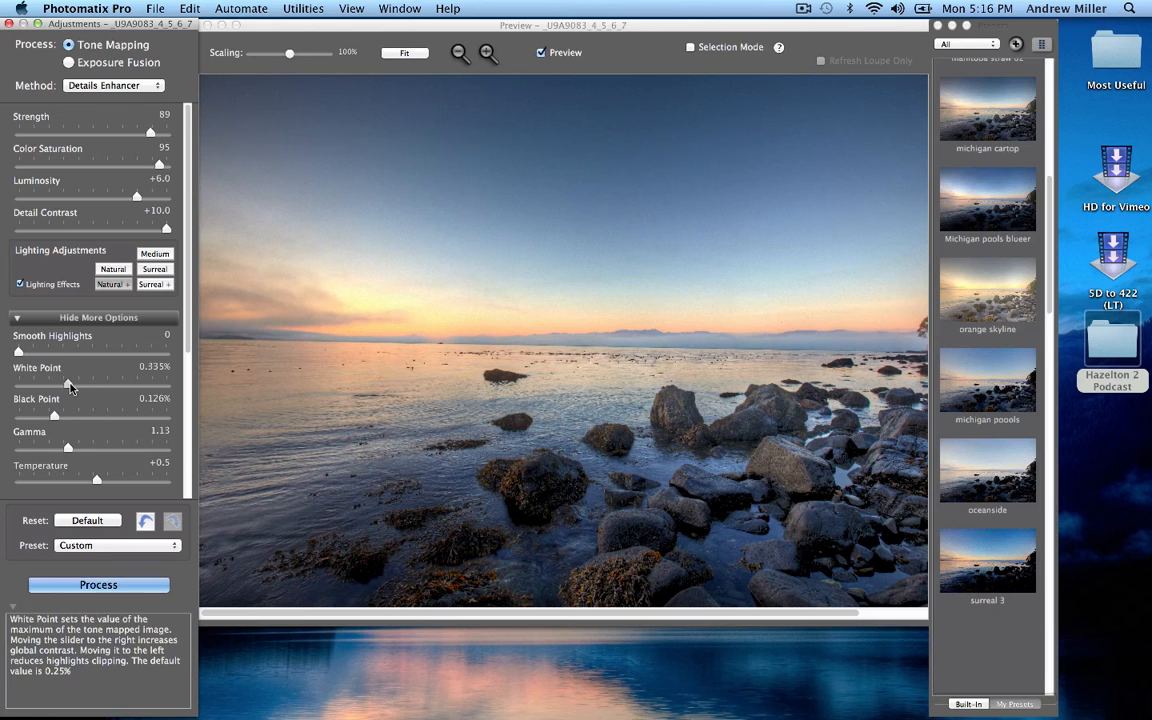
pyautogui.moveTo(68, 447); pyautogui.dragTo(89, 424)
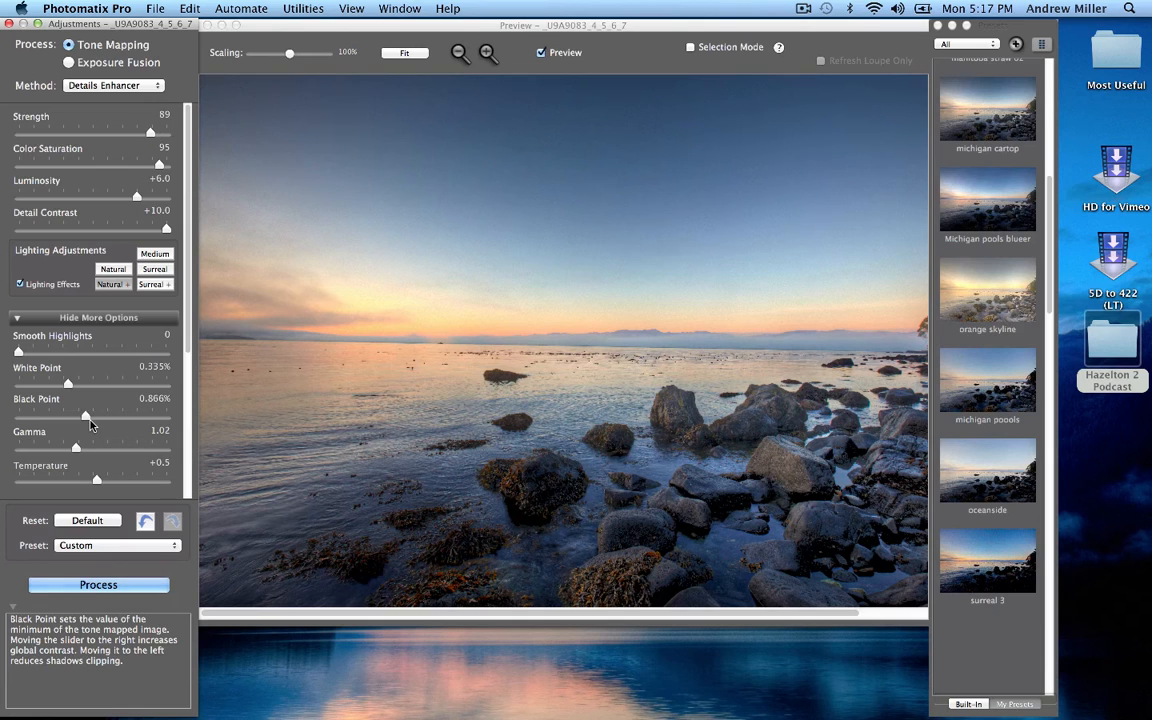
pyautogui.scroll(-5, 176, 464)
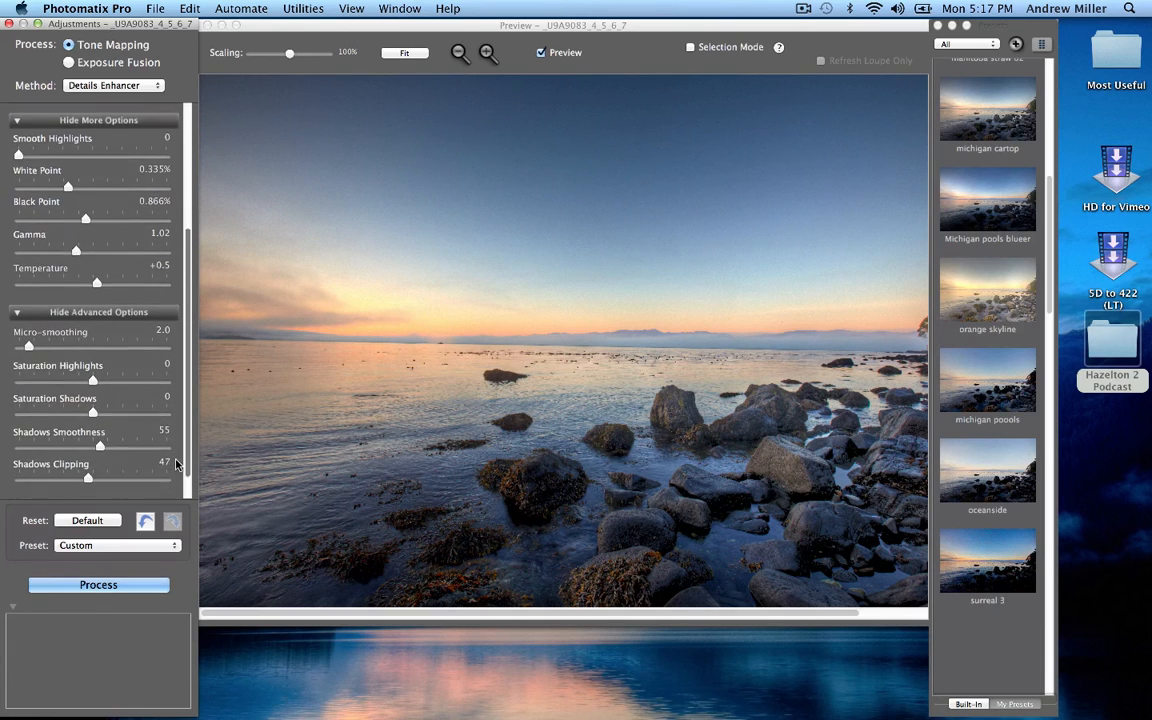
pyautogui.scroll(-1, 176, 464)
pyautogui.moveTo(96, 259)
pyautogui.mouseDown()
pyautogui.moveTo(72, 266)
pyautogui.moveTo(94, 263)
pyautogui.mouseUp()
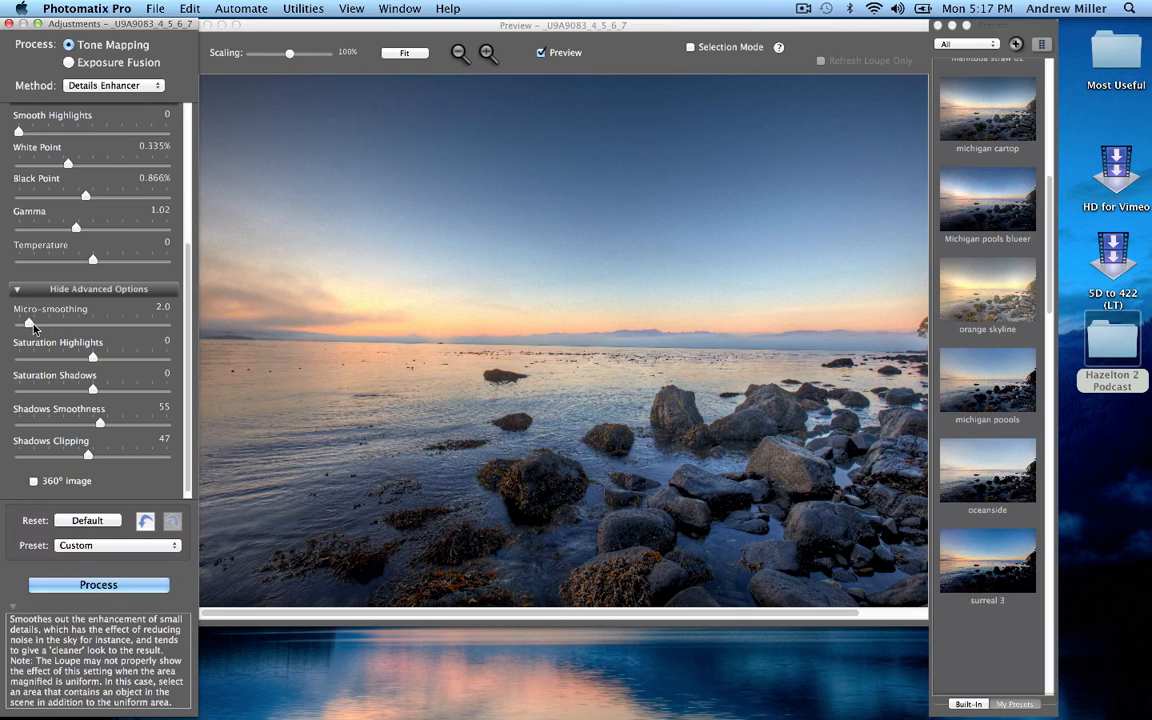
# Set Micro-smoothing to 4.6, Shadows Clipping to 14 and Shadows Smoothness to 37 in the advanced options.
pyautogui.moveTo(31, 324)
pyautogui.mouseDown()
pyautogui.moveTo(18, 326)
pyautogui.moveTo(68, 322)
pyautogui.moveTo(17, 322)
pyautogui.mouseUp()
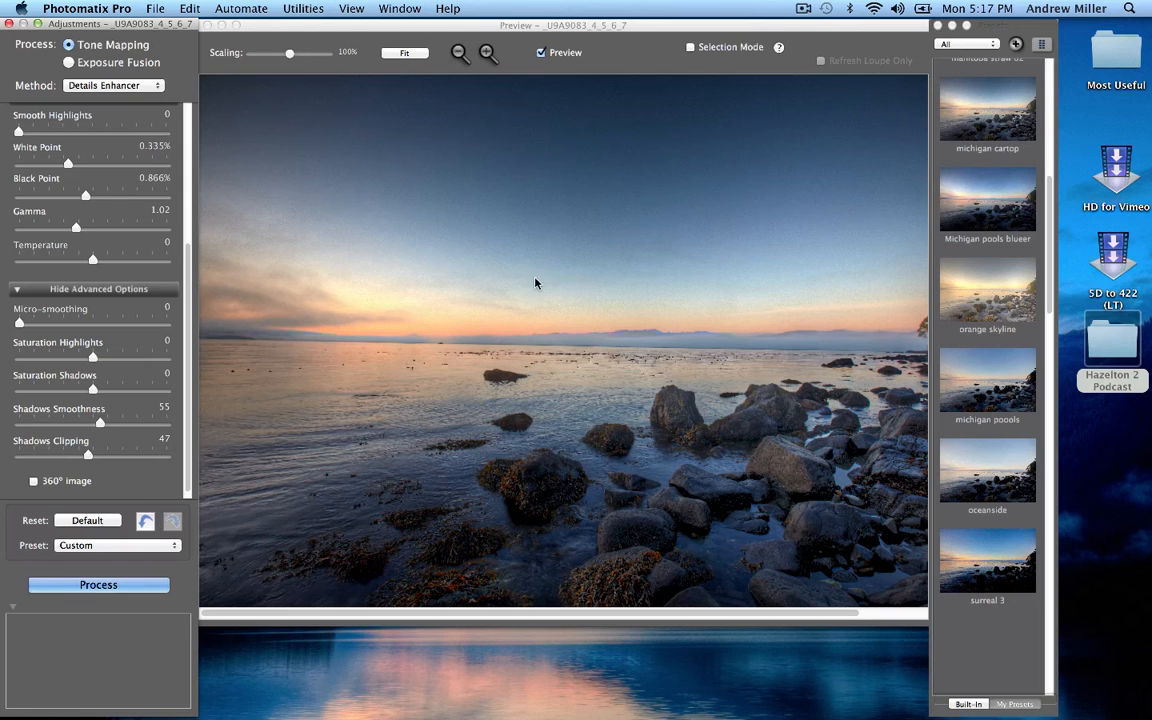
pyautogui.moveTo(18, 323); pyautogui.dragTo(40, 325)
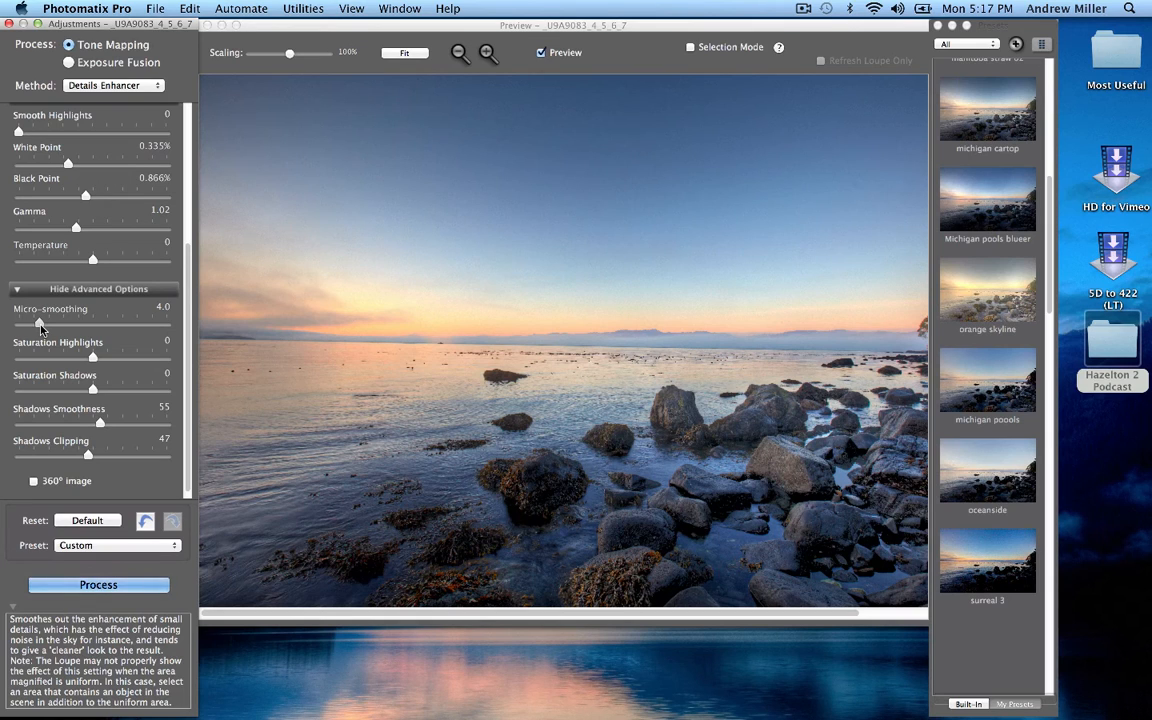
pyautogui.moveTo(40, 325); pyautogui.dragTo(43, 326)
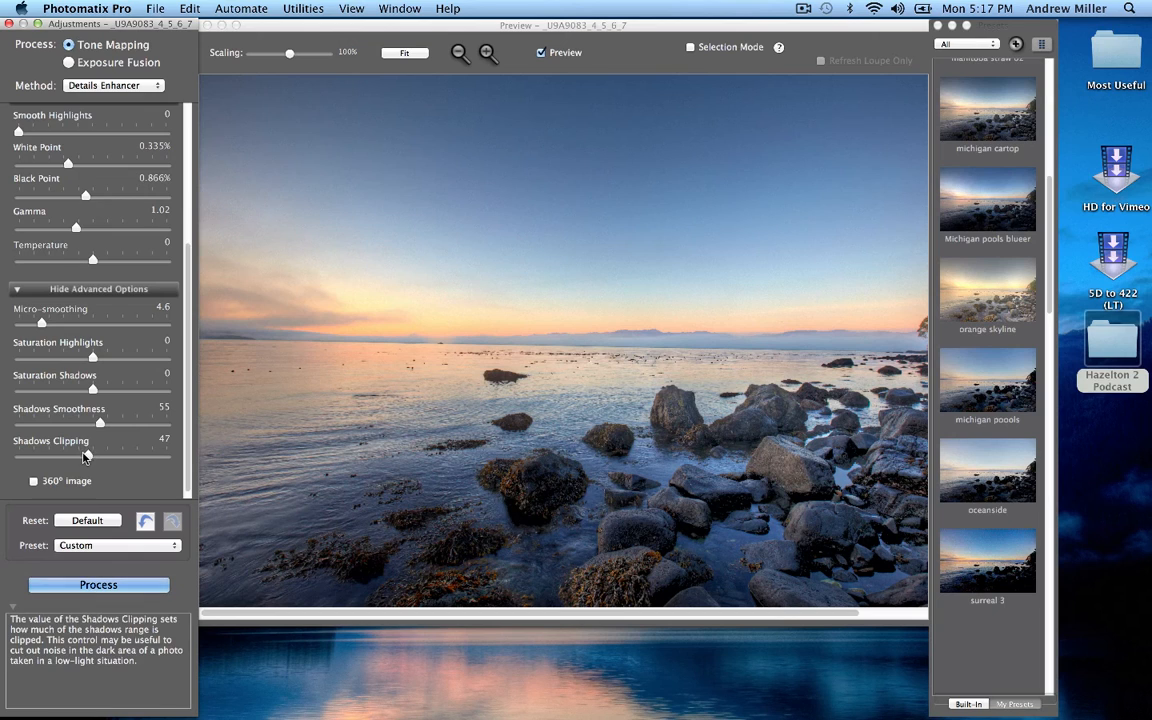
pyautogui.moveTo(86, 456); pyautogui.dragTo(39, 458)
pyautogui.moveTo(100, 423); pyautogui.dragTo(74, 424)
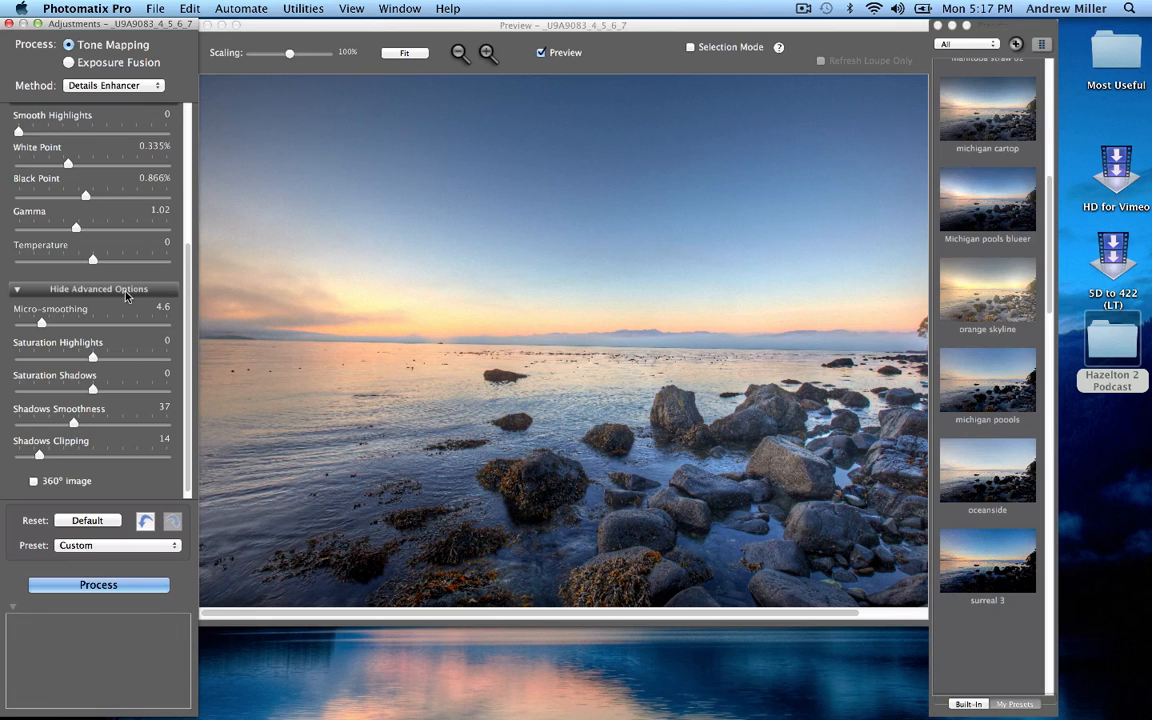
# Set Luminosity to +5.1 and process the tone-mapped image.
pyautogui.moveTo(187, 252); pyautogui.dragTo(192, 114)
pyautogui.moveTo(137, 191)
pyautogui.mouseDown()
pyautogui.moveTo(151, 194)
pyautogui.moveTo(130, 194)
pyautogui.mouseUp()
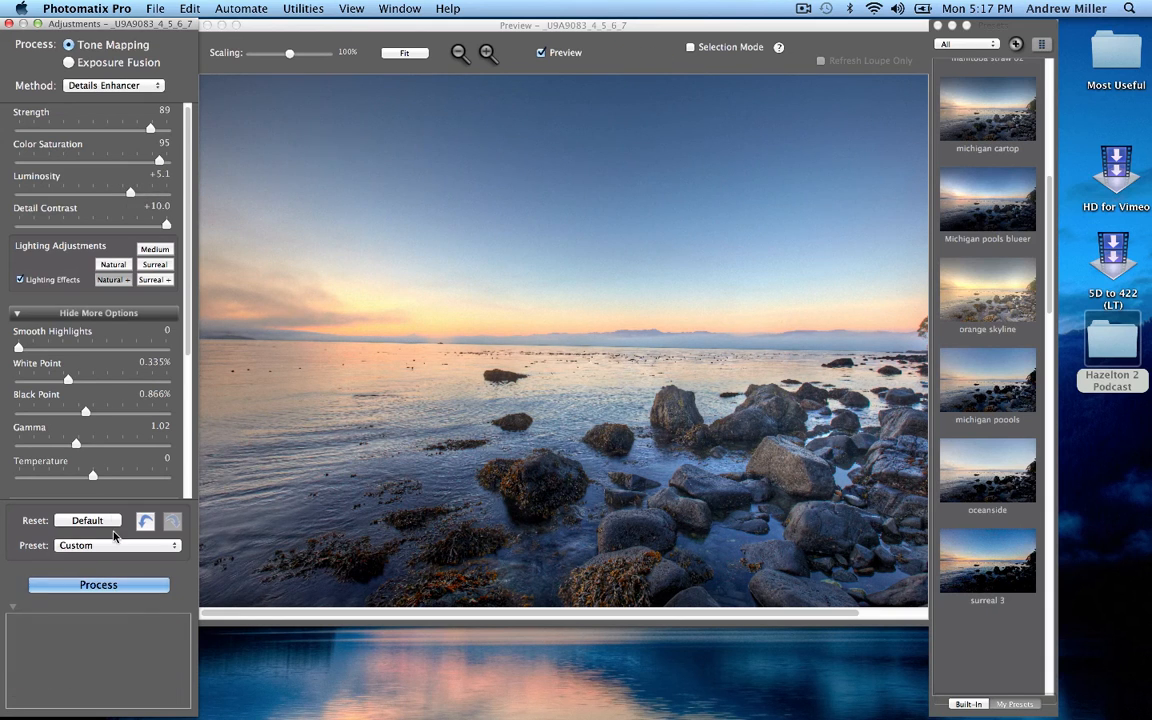
pyautogui.click(141, 585)
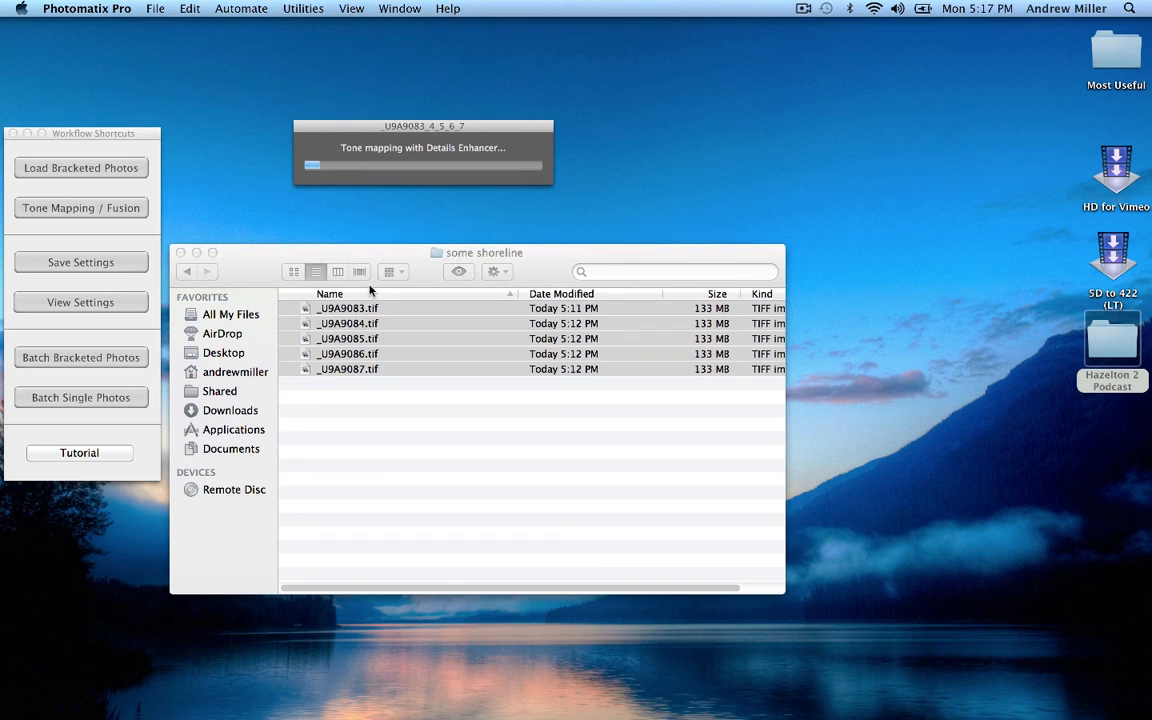